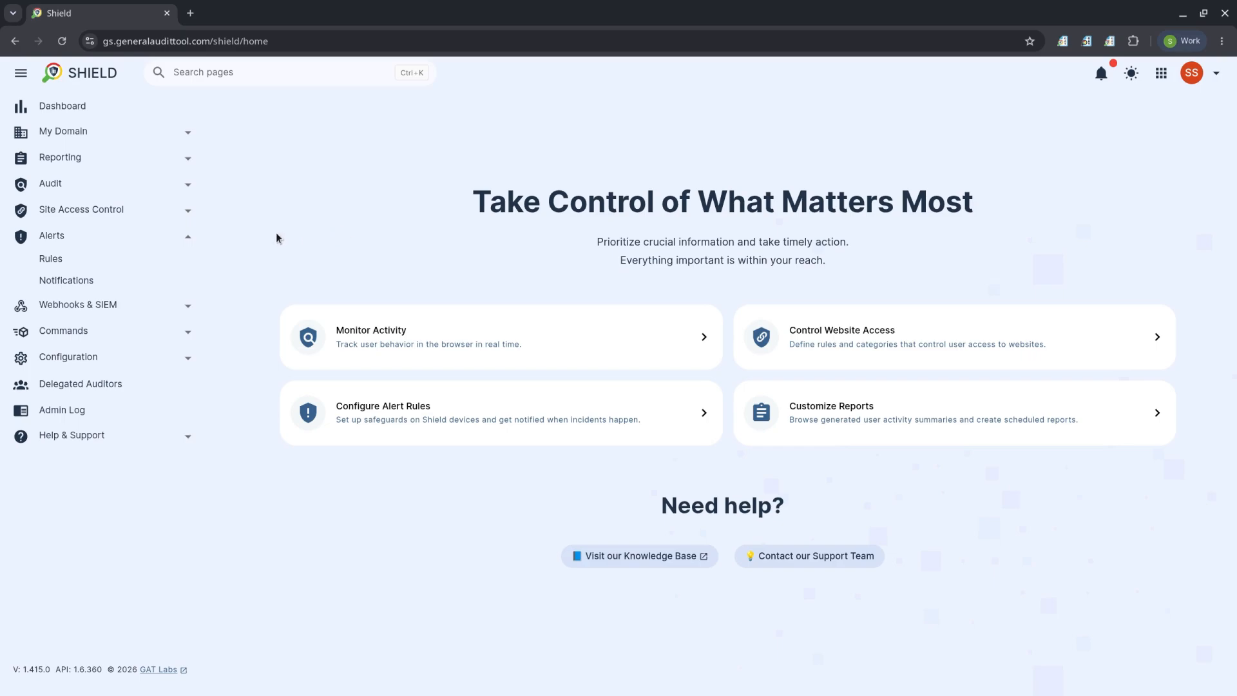
Create a new alert rule named "DeepFake Search Alert" with the rule type Search
{"action": "left_click", "coordinate": [138, 261]}
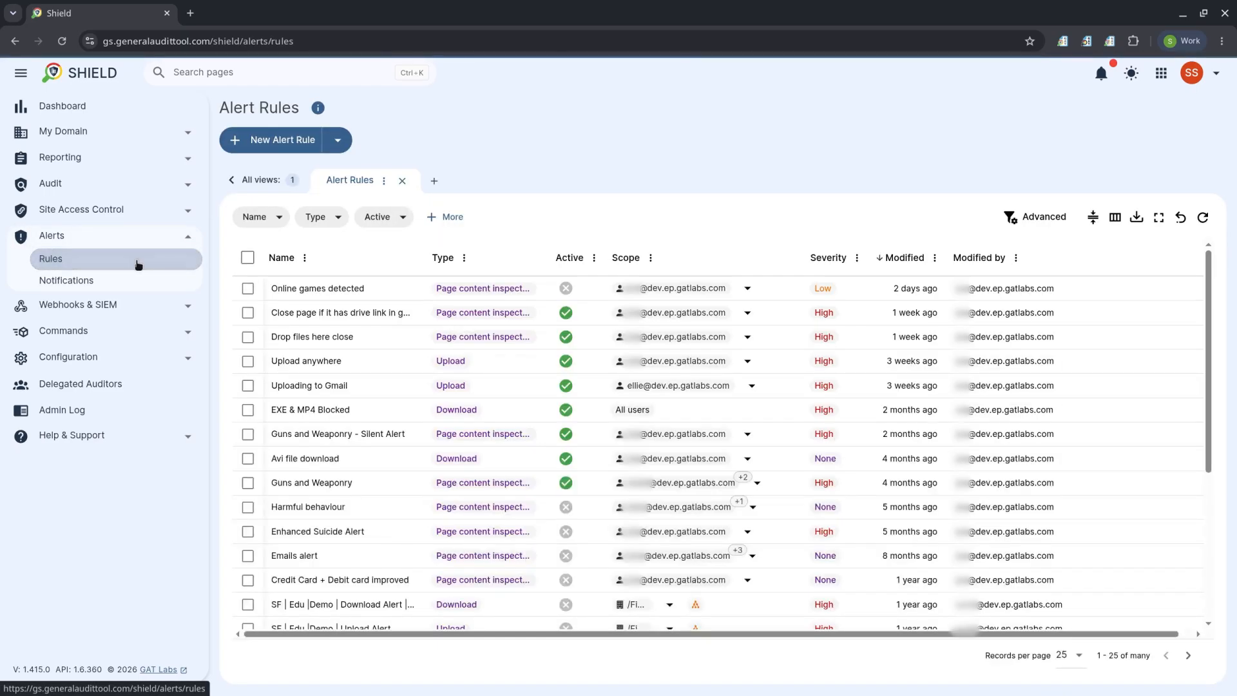
{"action": "left_click", "coordinate": [300, 144]}
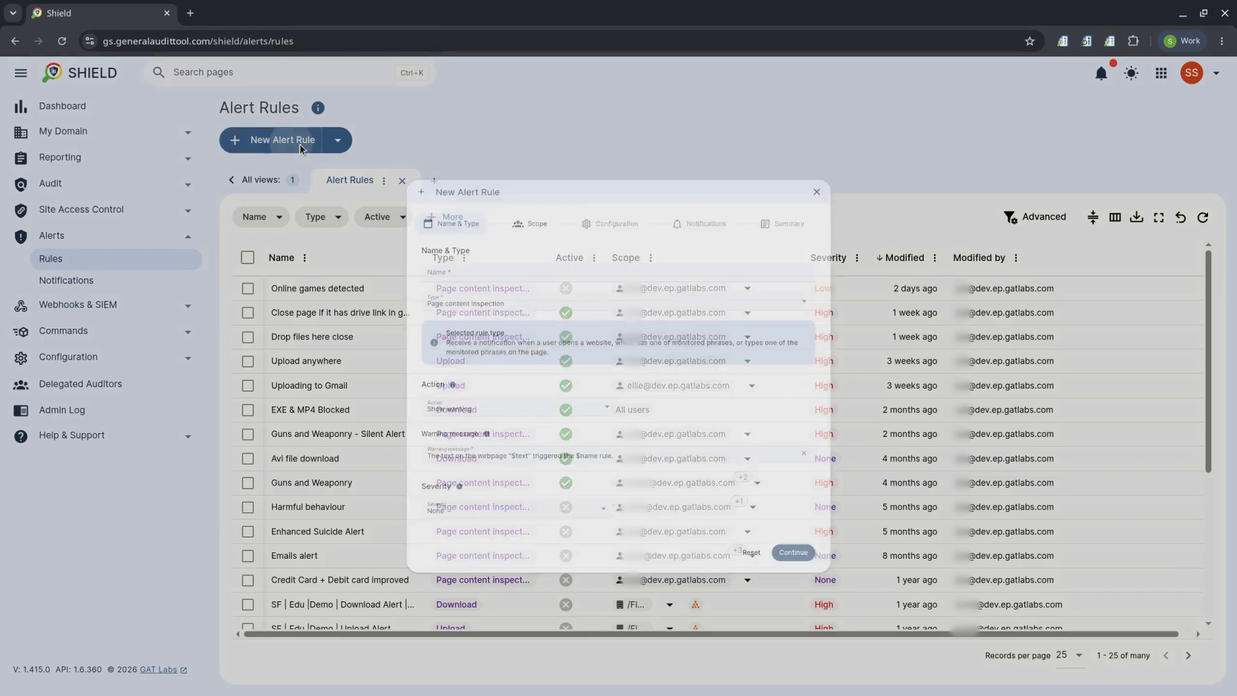
{"action": "left_click", "coordinate": [670, 234]}
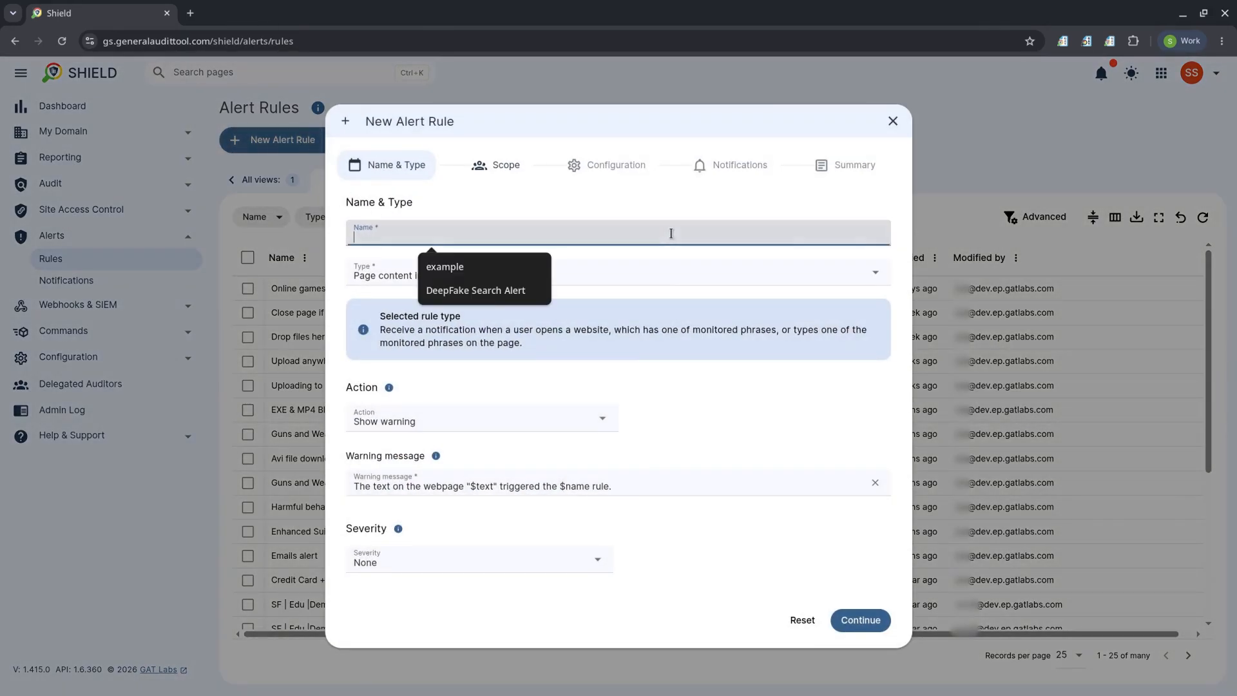
{"action": "left_click", "coordinate": [523, 301]}
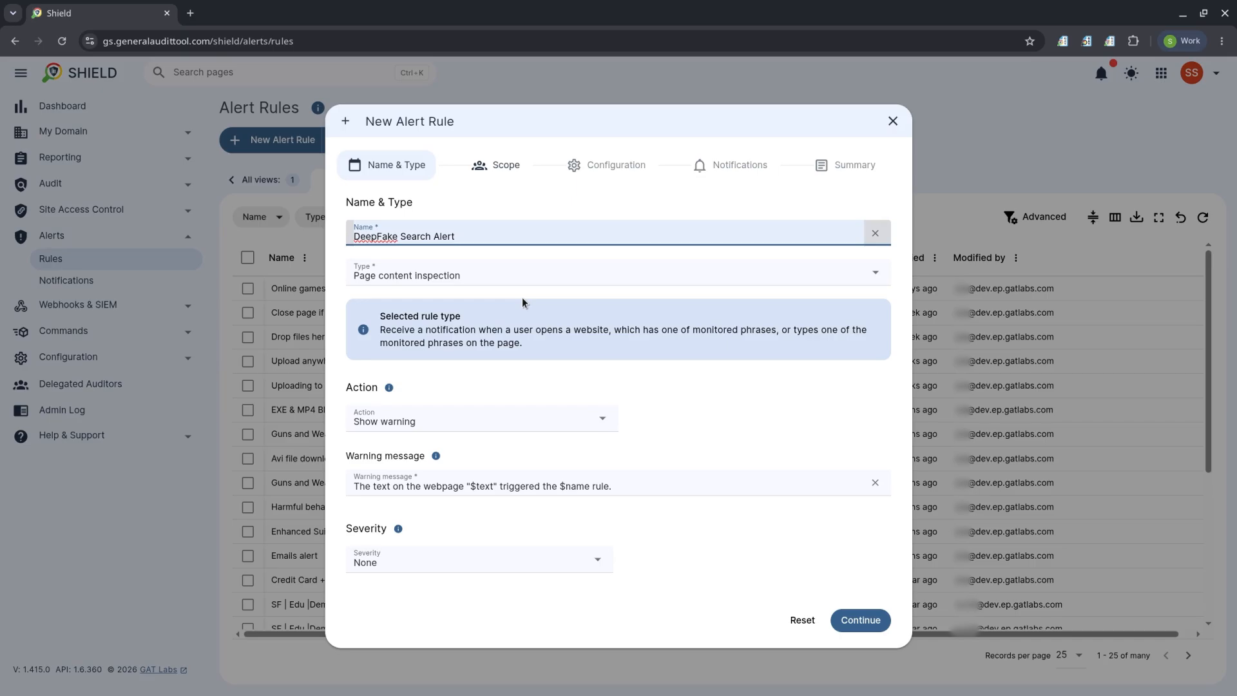
{"action": "left_click", "coordinate": [521, 274]}
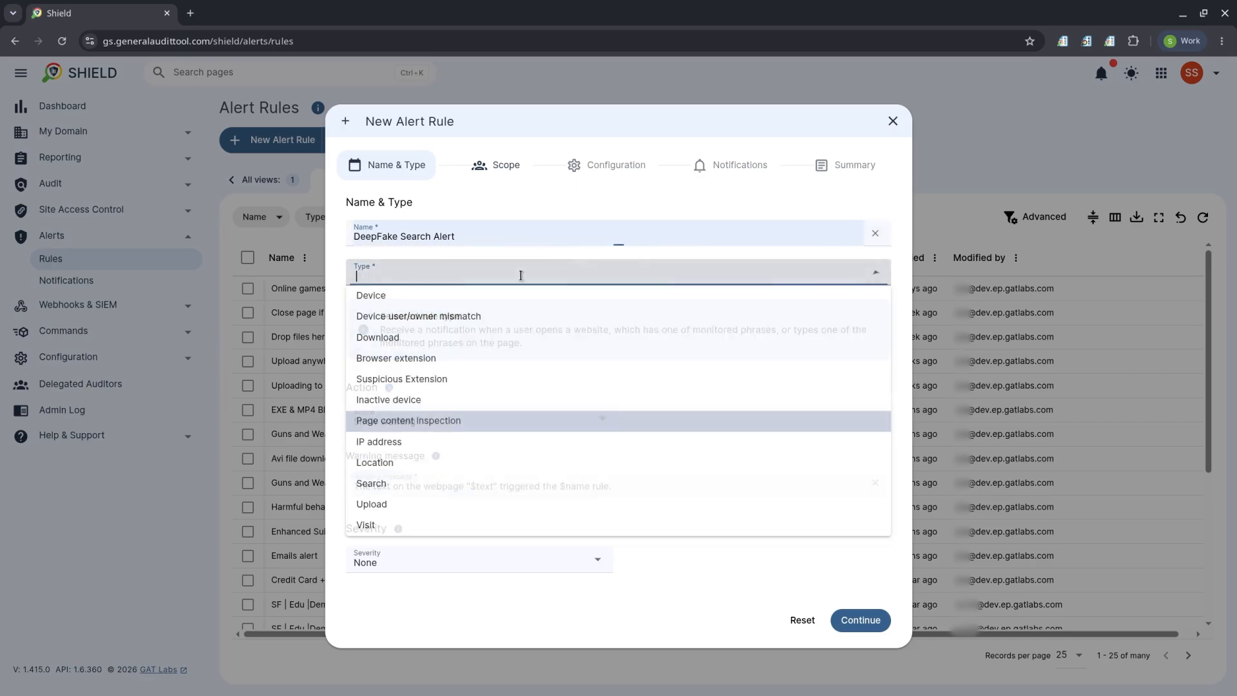
{"action": "left_click", "coordinate": [462, 484]}
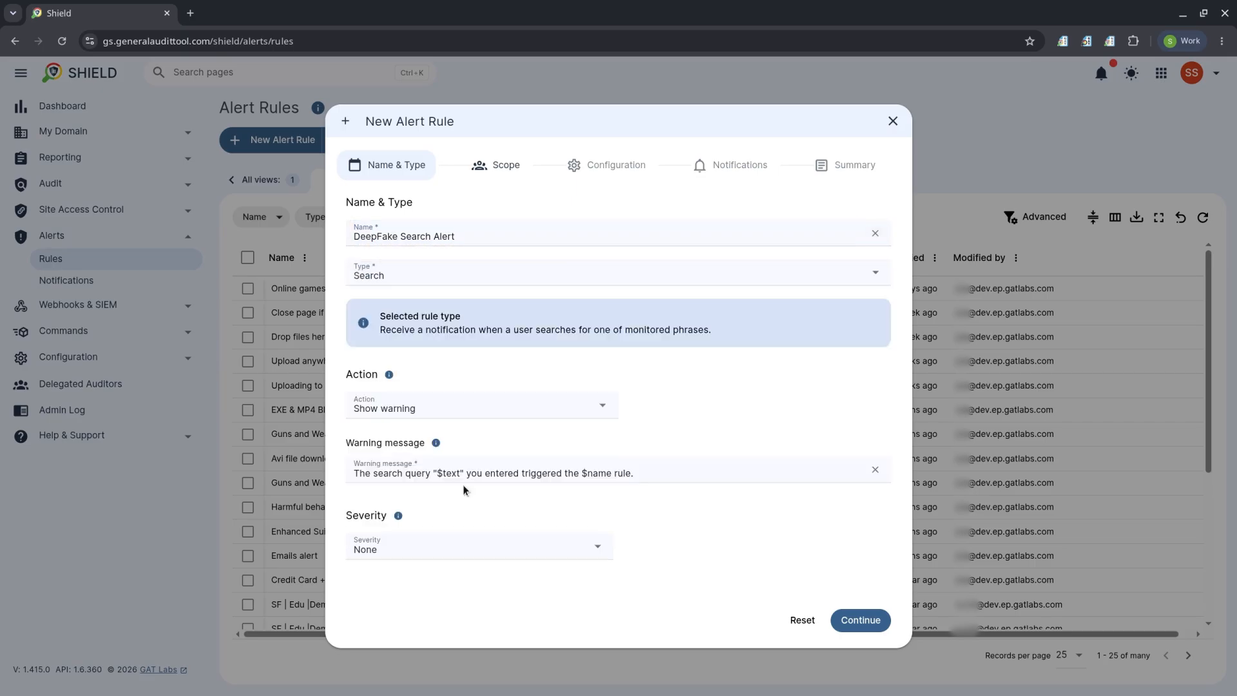
{"action": "left_click", "coordinate": [553, 403]}
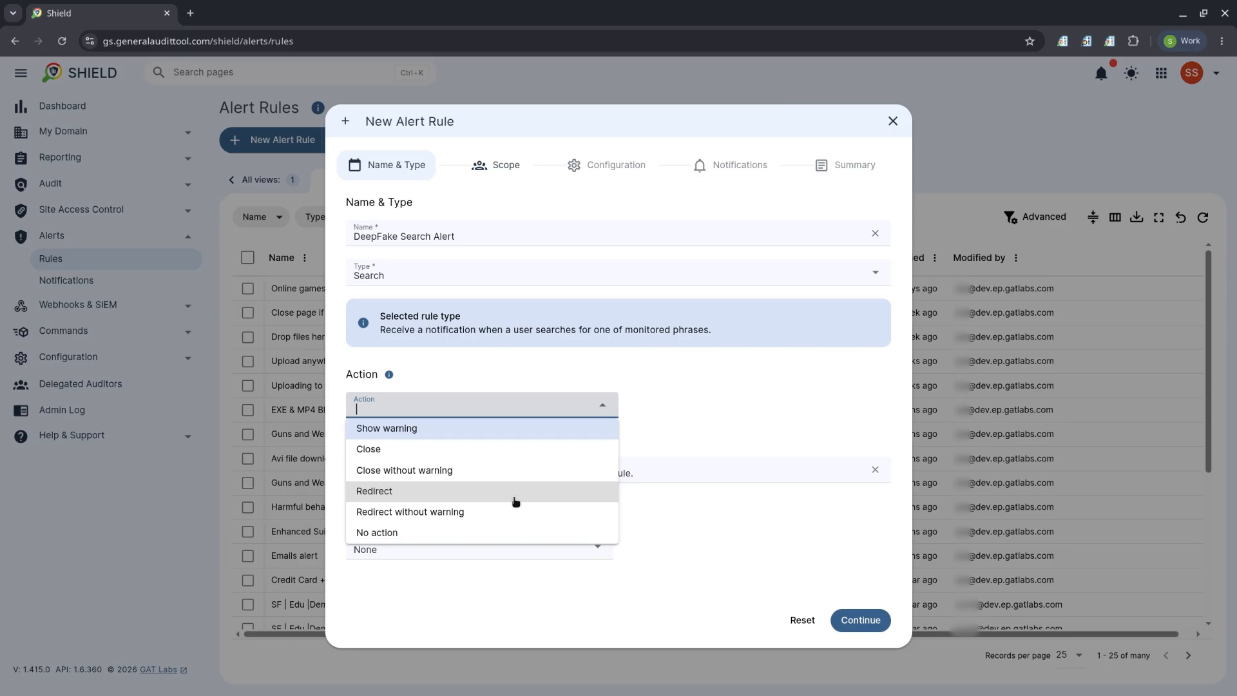
{"action": "left_click", "coordinate": [515, 499]}
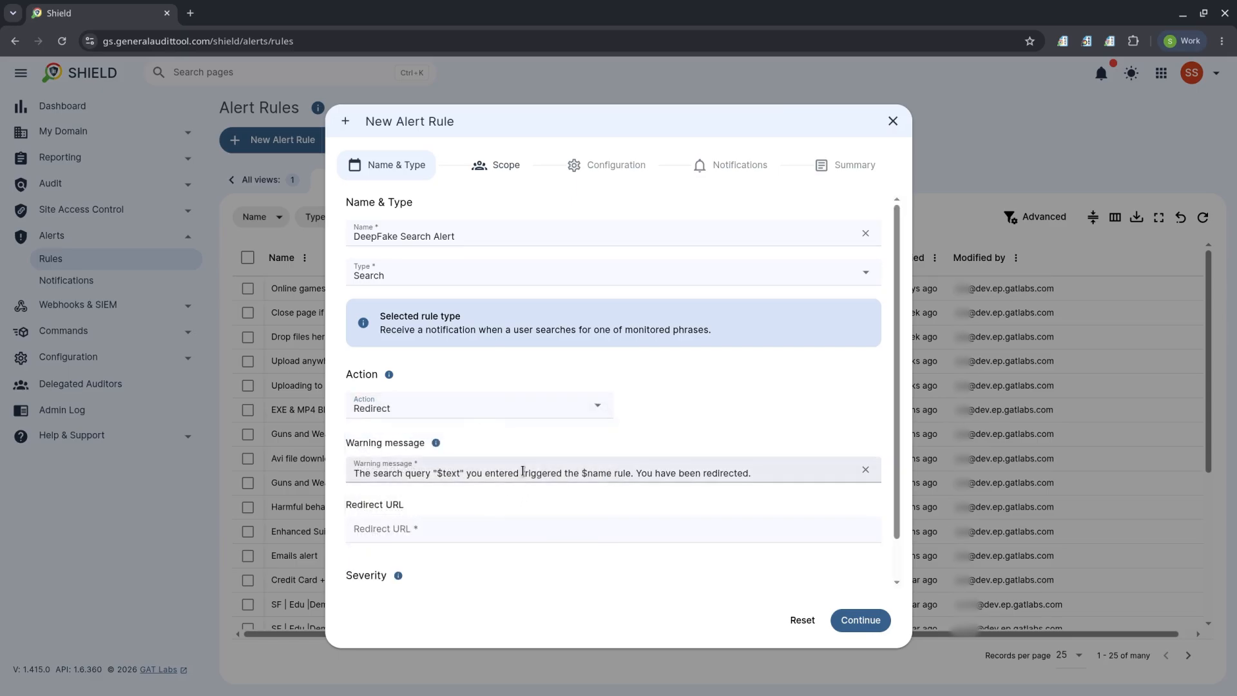
{"action": "scroll", "coordinate": [523, 471], "scroll_direction": "down", "scroll_amount": 1}
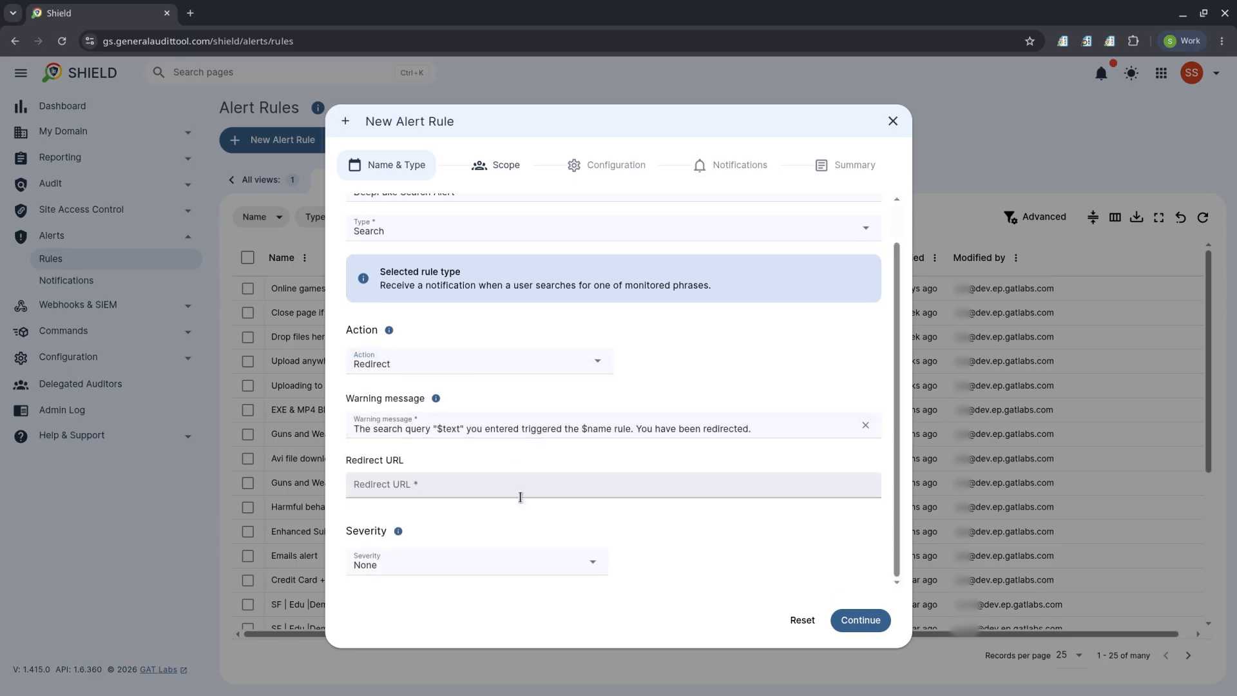
{"action": "left_click", "coordinate": [513, 571]}
{"action": "left_click", "coordinate": [489, 605]}
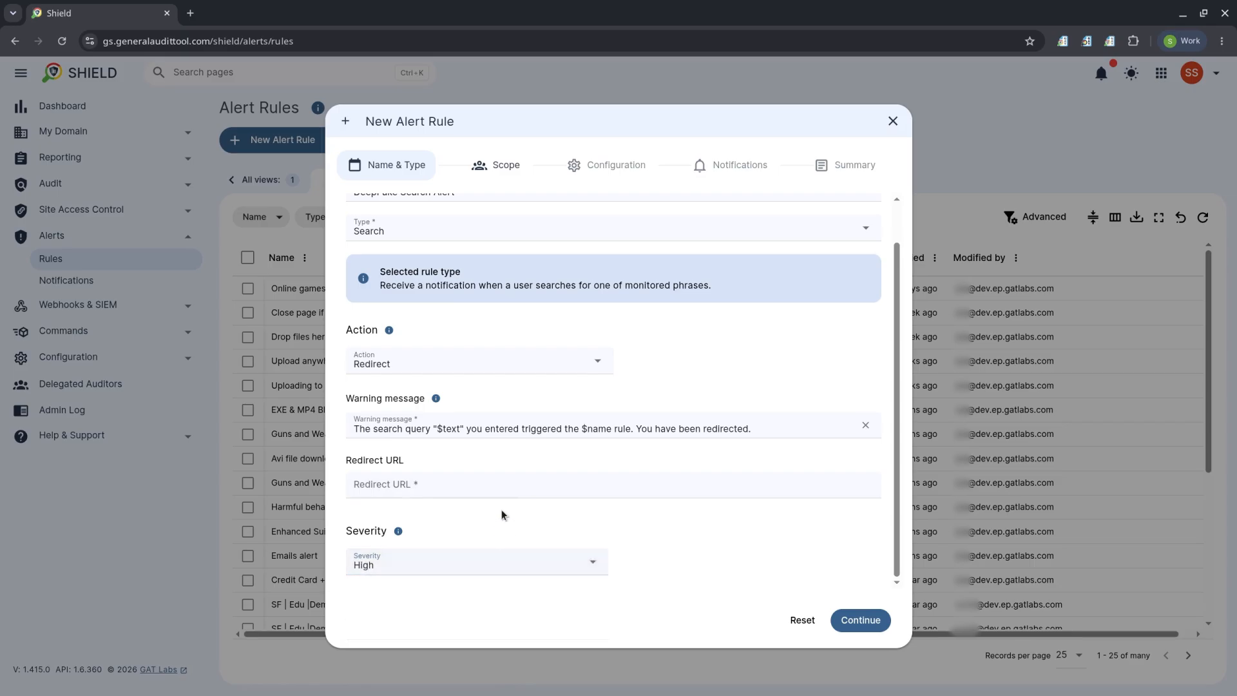
{"action": "left_click", "coordinate": [500, 484]}
{"action": "type", "text": "https://google.com"}
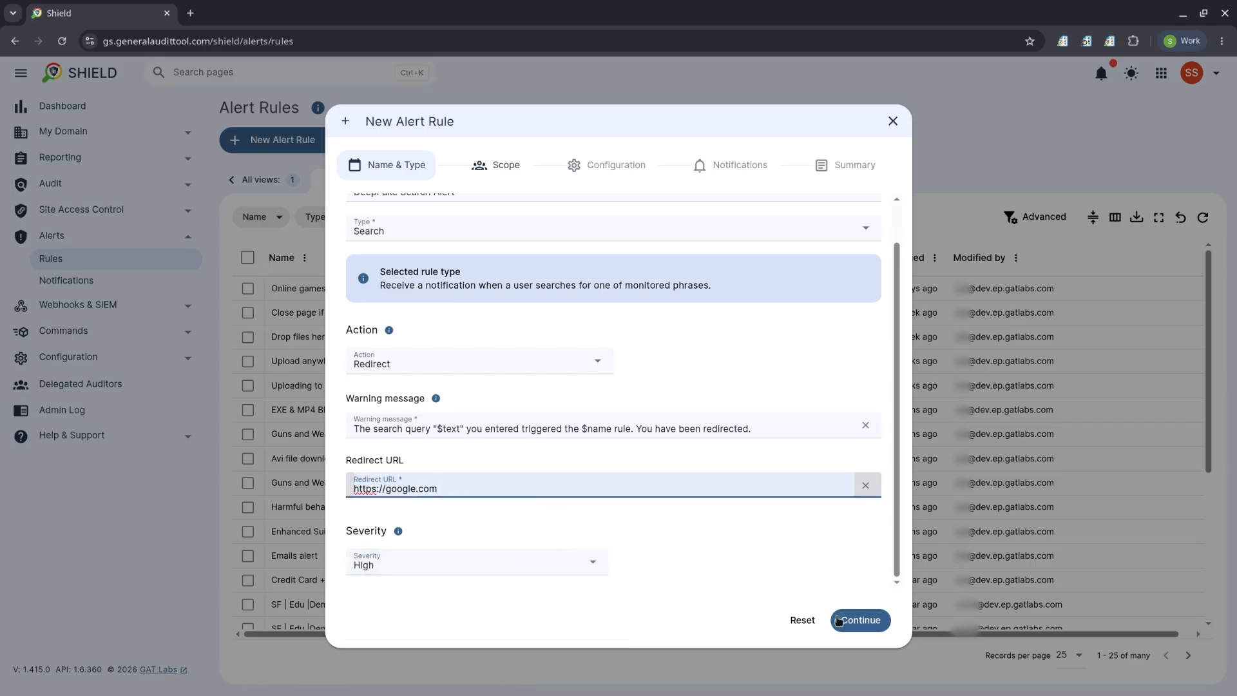
{"action": "left_click", "coordinate": [860, 621]}
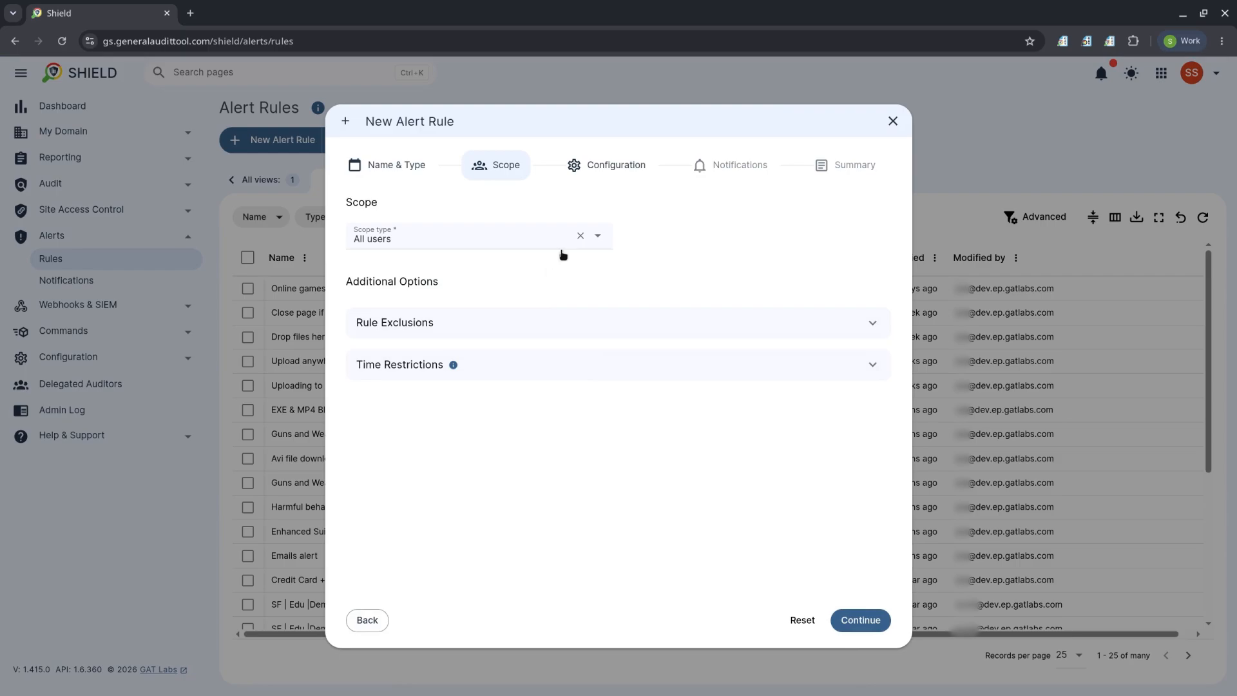
Review the scope types and rule exclusions, and accept All users as the rule's scope
{"action": "left_click", "coordinate": [597, 236]}
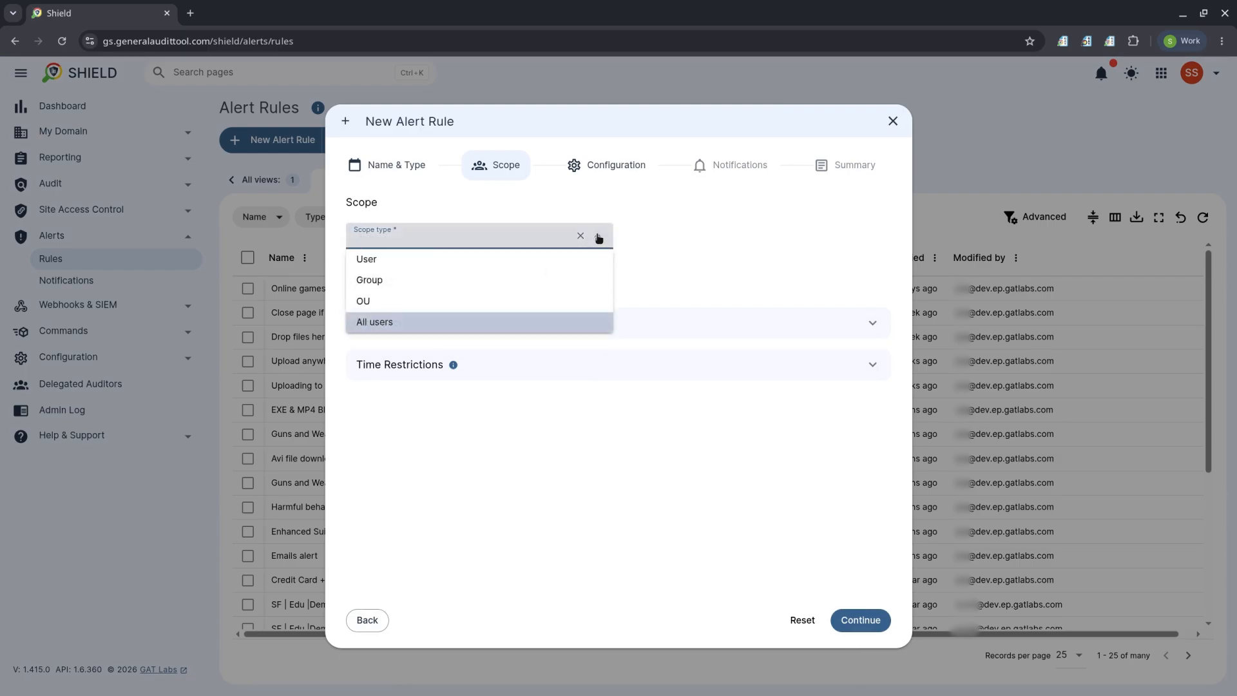
{"action": "left_click", "coordinate": [634, 255]}
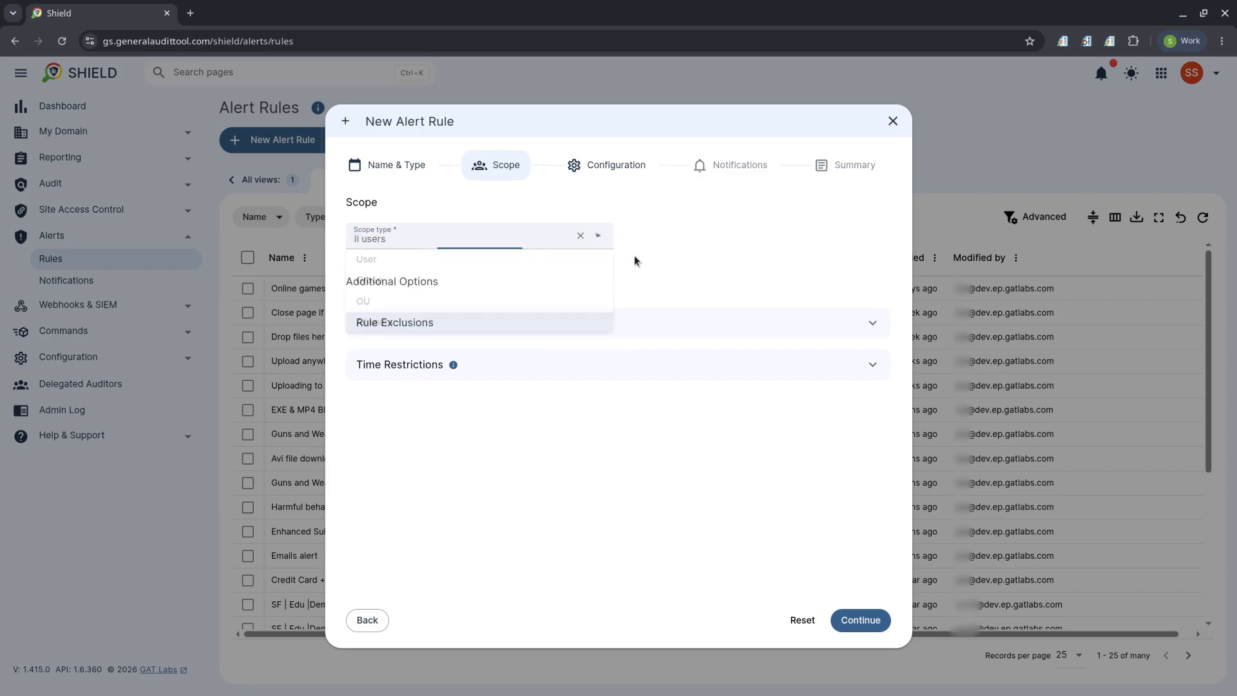
{"action": "left_click", "coordinate": [727, 335]}
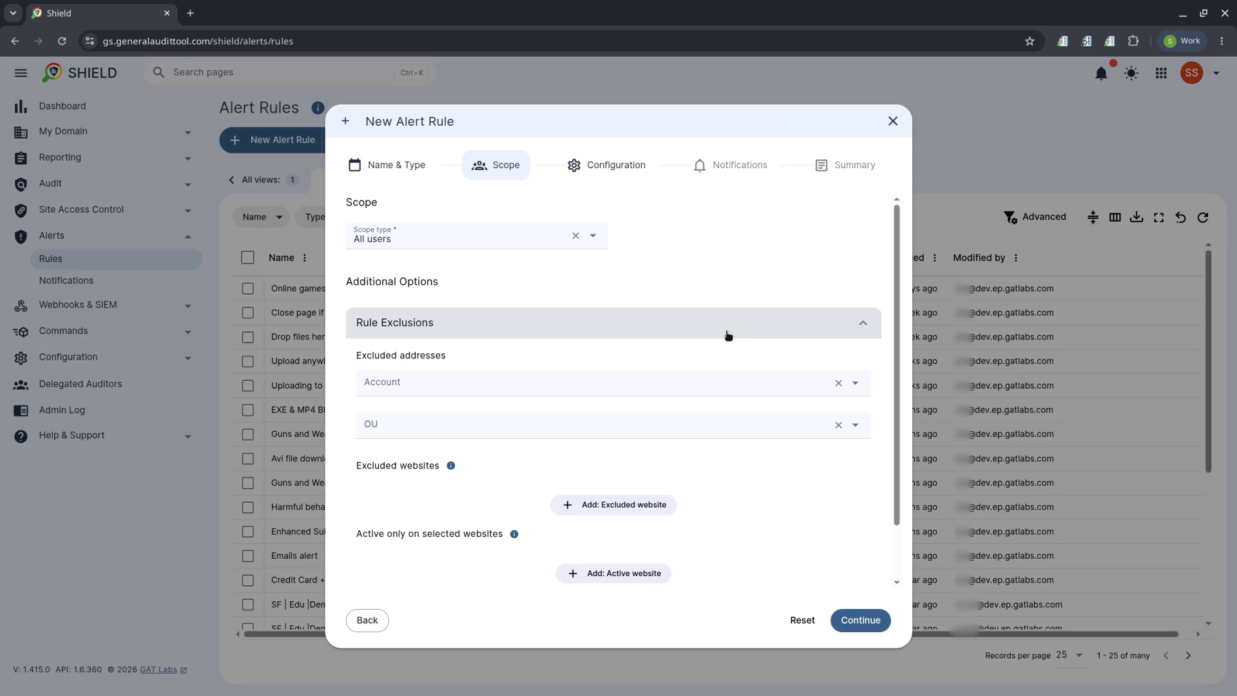
{"action": "left_click", "coordinate": [728, 335]}
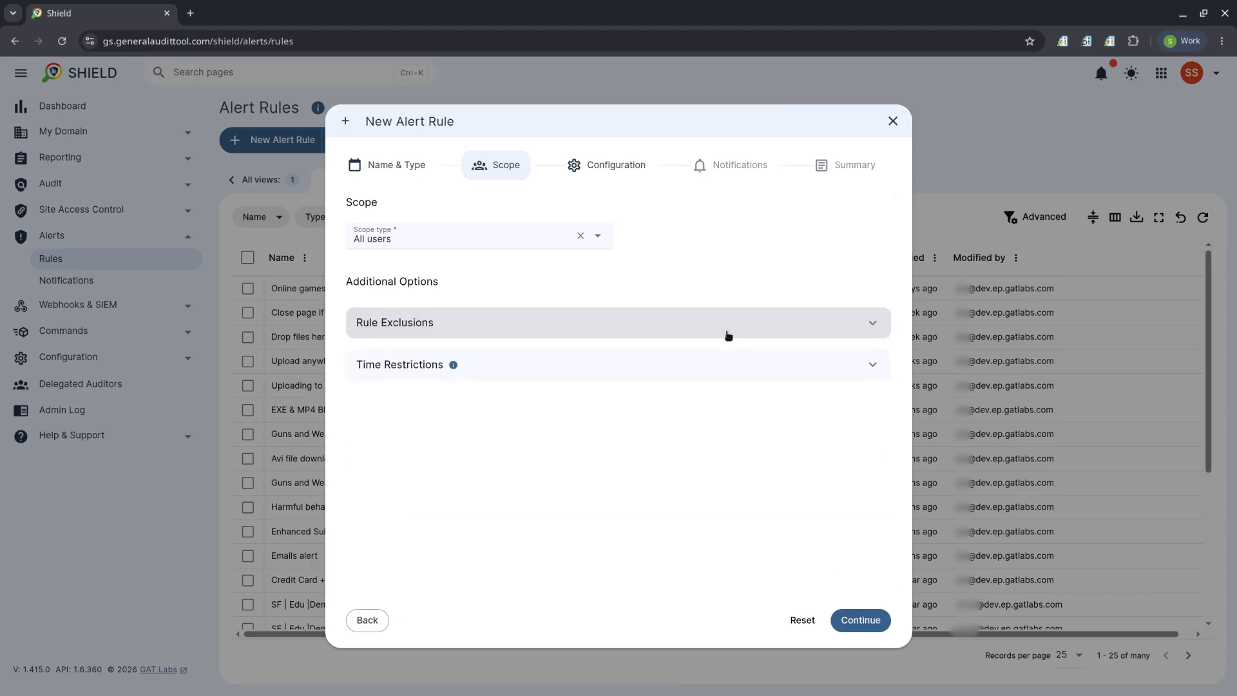
{"action": "left_click", "coordinate": [859, 621]}
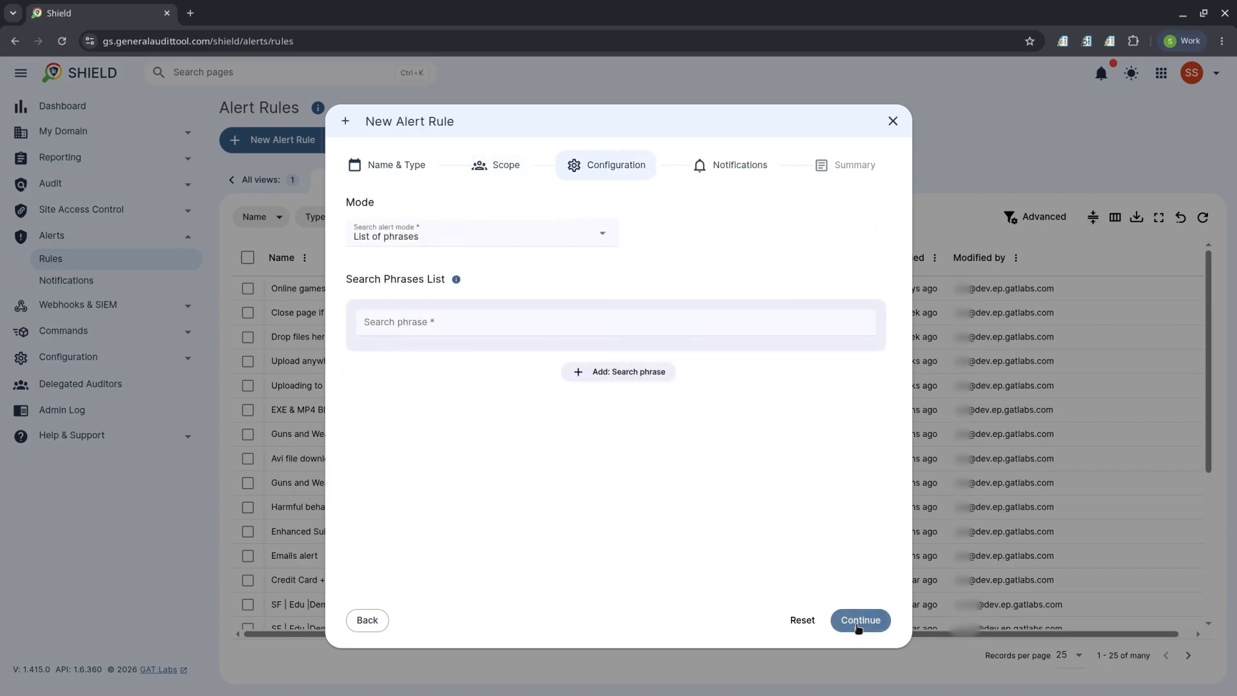
Set the search alert mode to Regular expression and paste the trigger expression covering deepnude, deepfake, naked, nude and porn search terms
{"action": "left_click", "coordinate": [538, 244]}
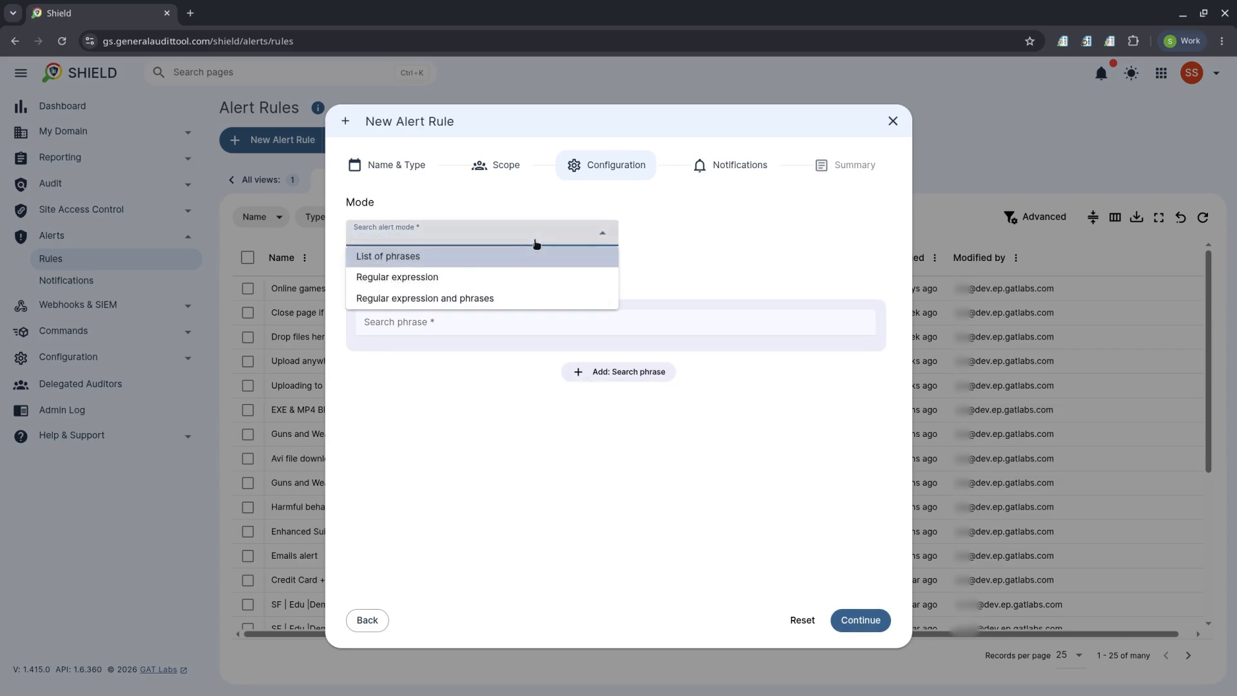
{"action": "left_click", "coordinate": [509, 276]}
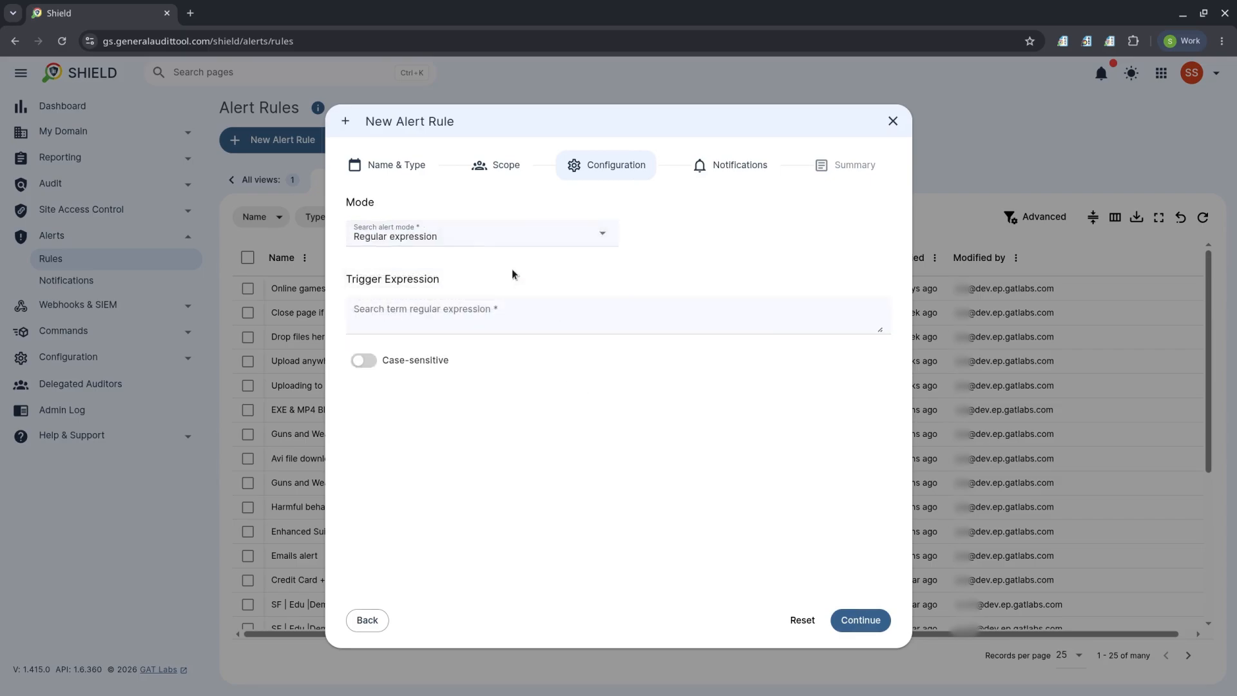
{"action": "left_click", "coordinate": [579, 317]}
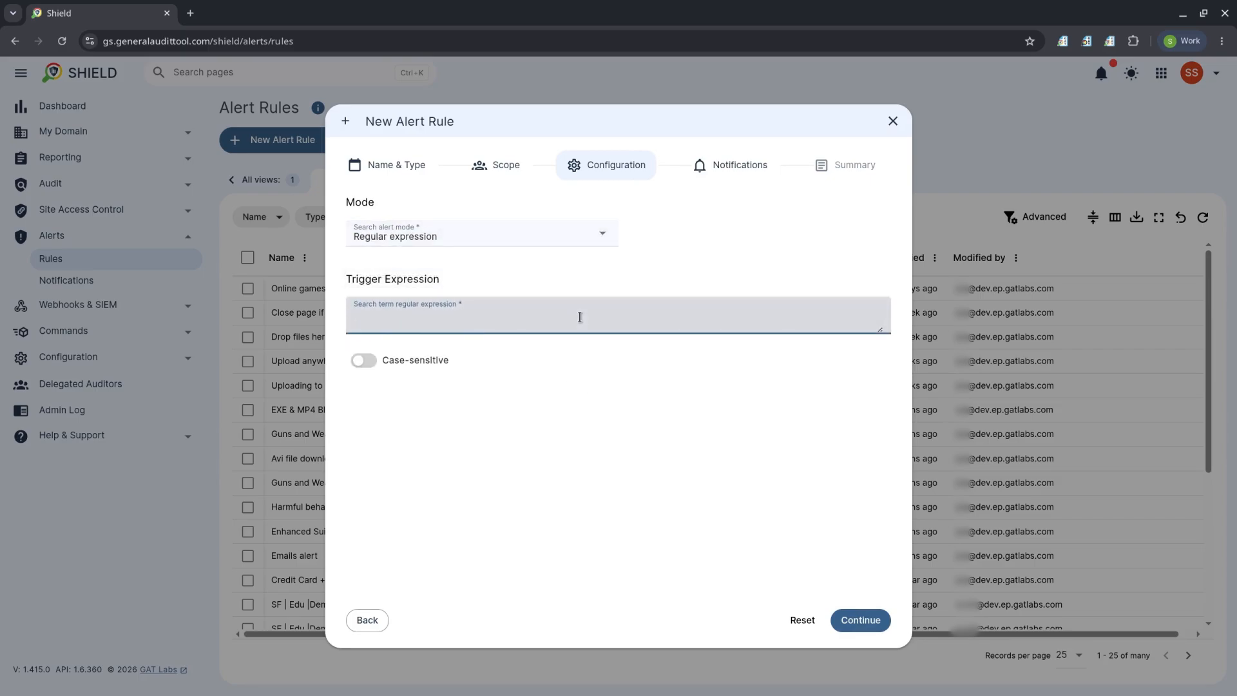
{"action": "key", "text": "ctrl+v"}
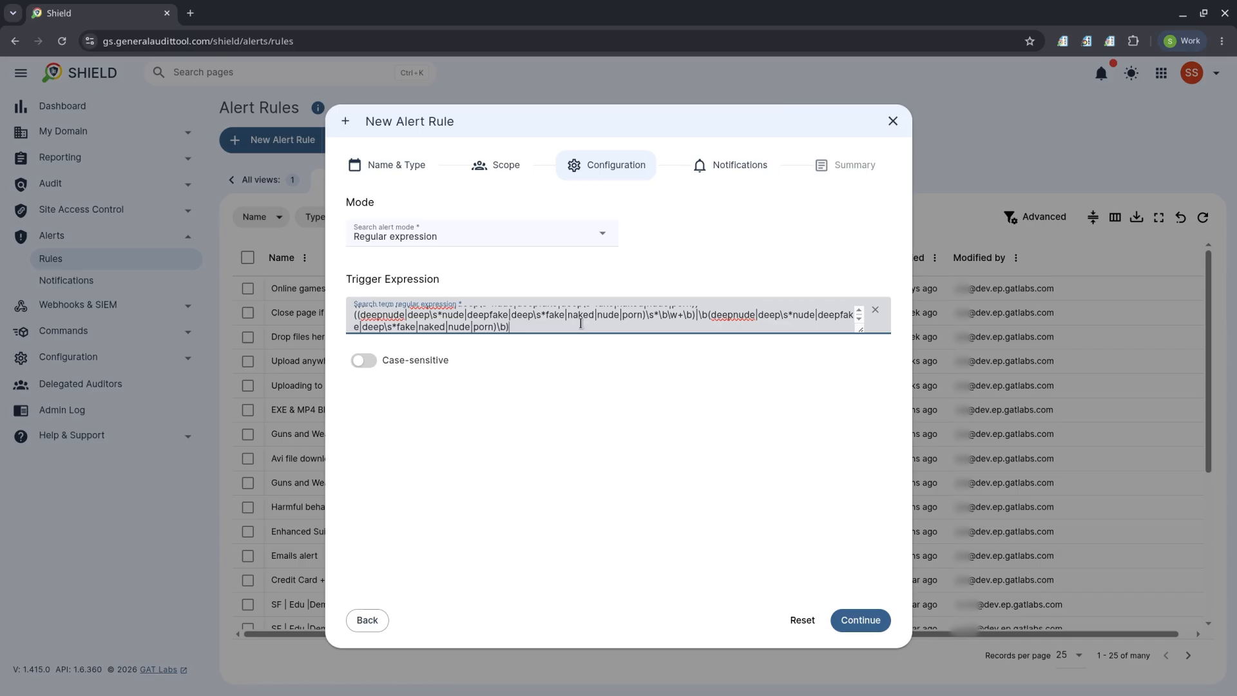
{"action": "left_click", "coordinate": [592, 399]}
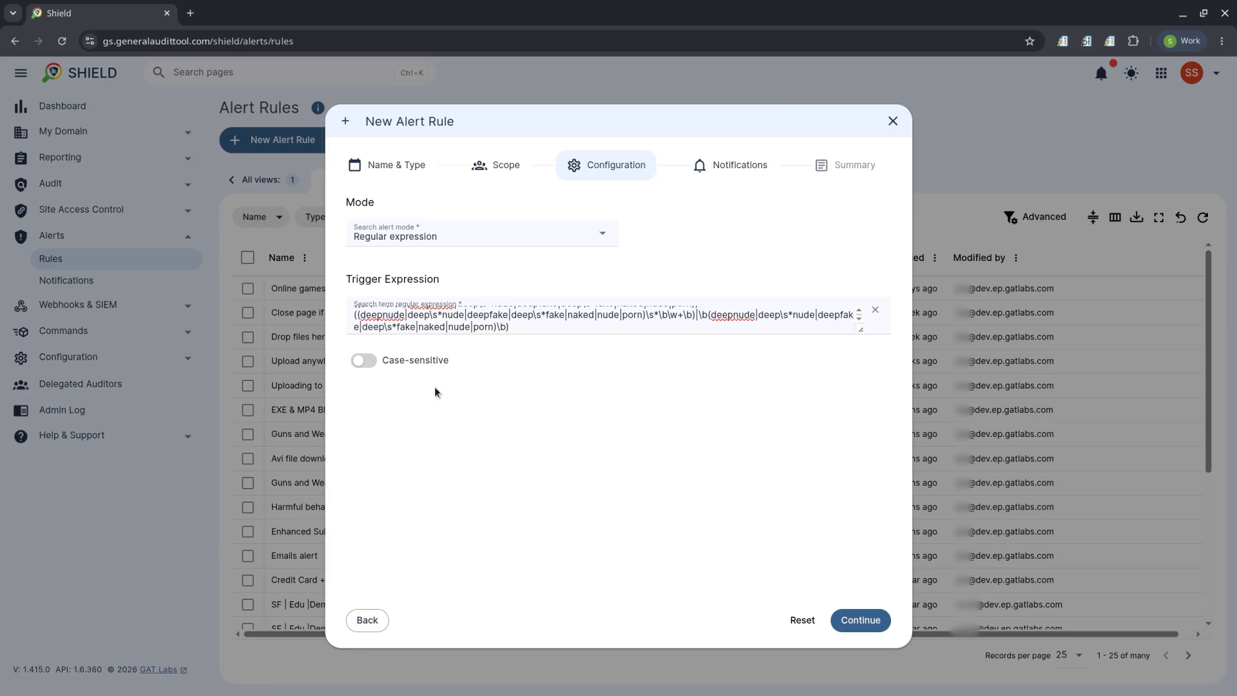
{"action": "left_click", "coordinate": [867, 619]}
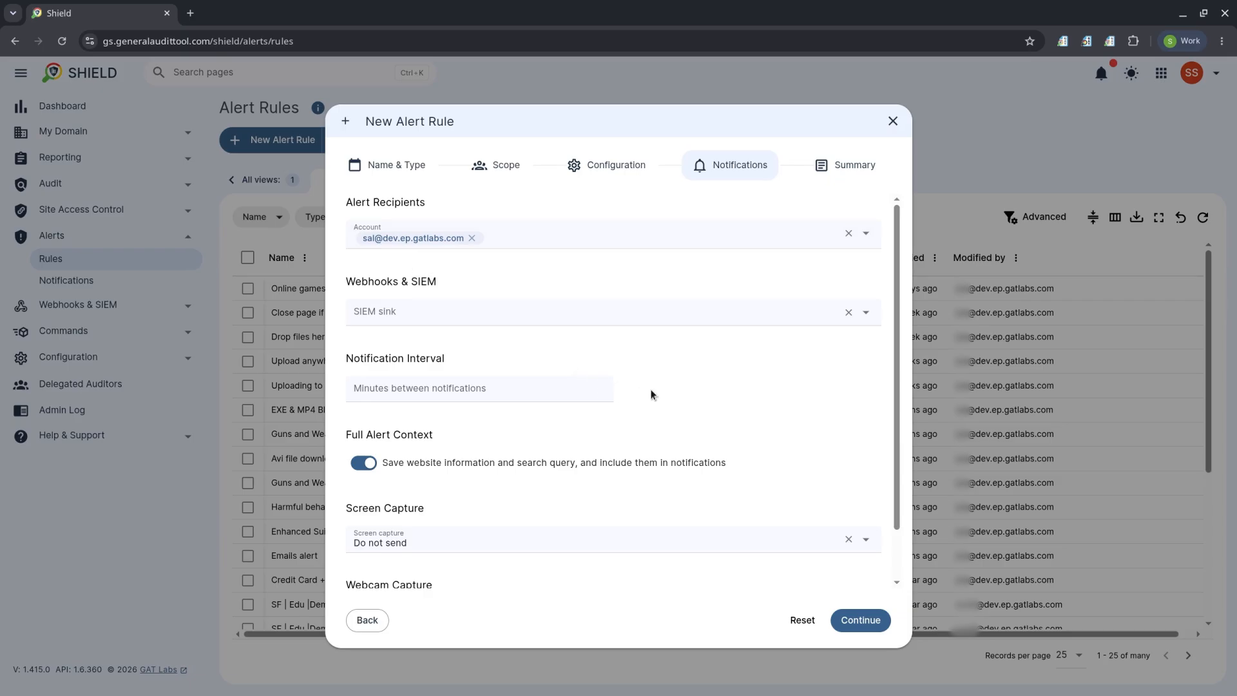
Set both screen capture and webcam capture to "Send in the notification email" and submit the alert rule
{"action": "scroll", "coordinate": [647, 387], "scroll_direction": "down", "scroll_amount": 1}
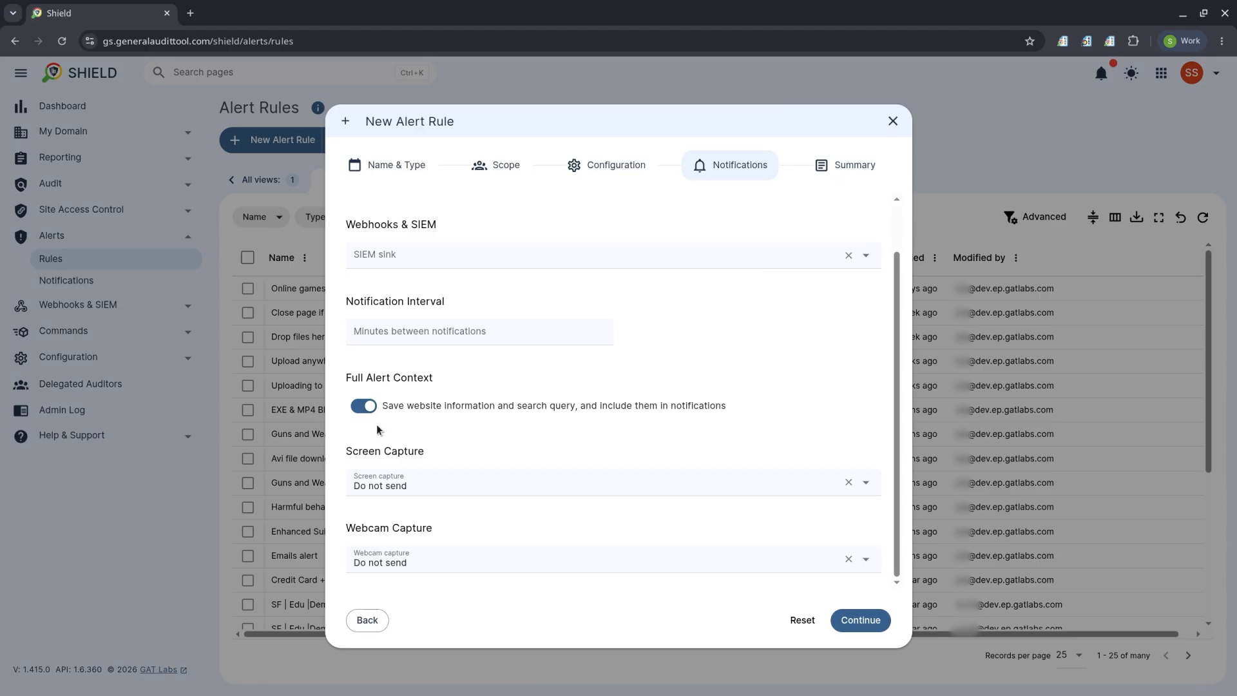
{"action": "left_click", "coordinate": [505, 494]}
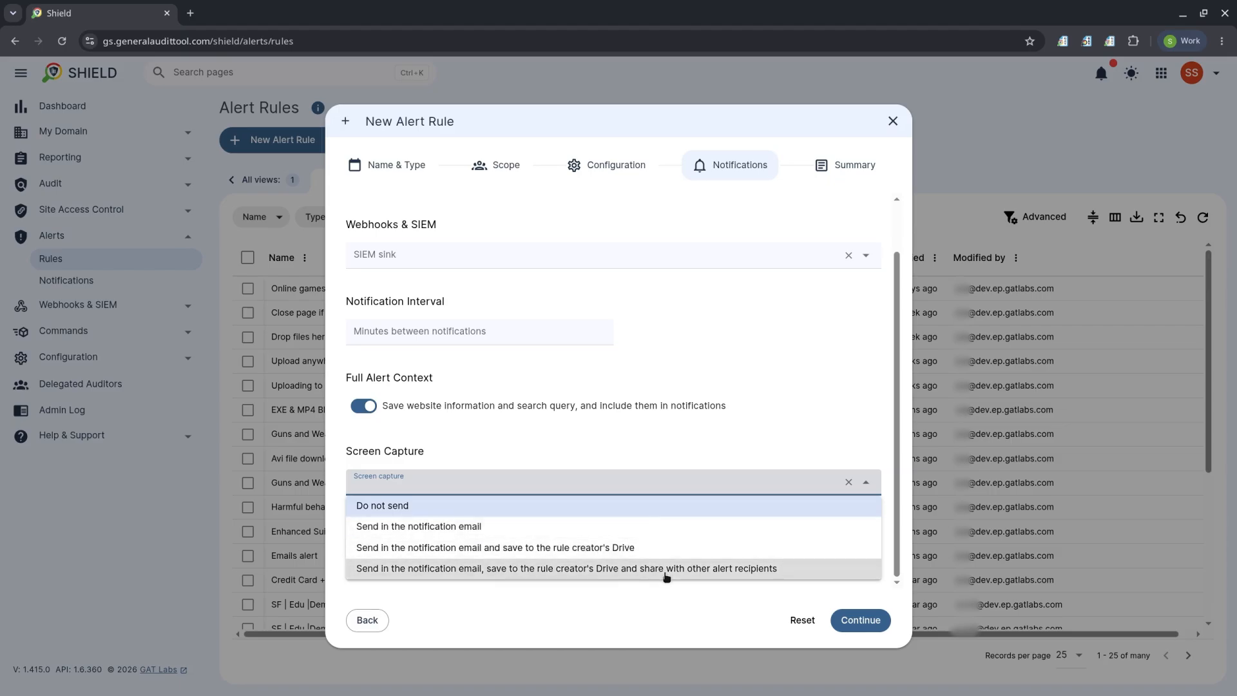
{"action": "left_click", "coordinate": [577, 532]}
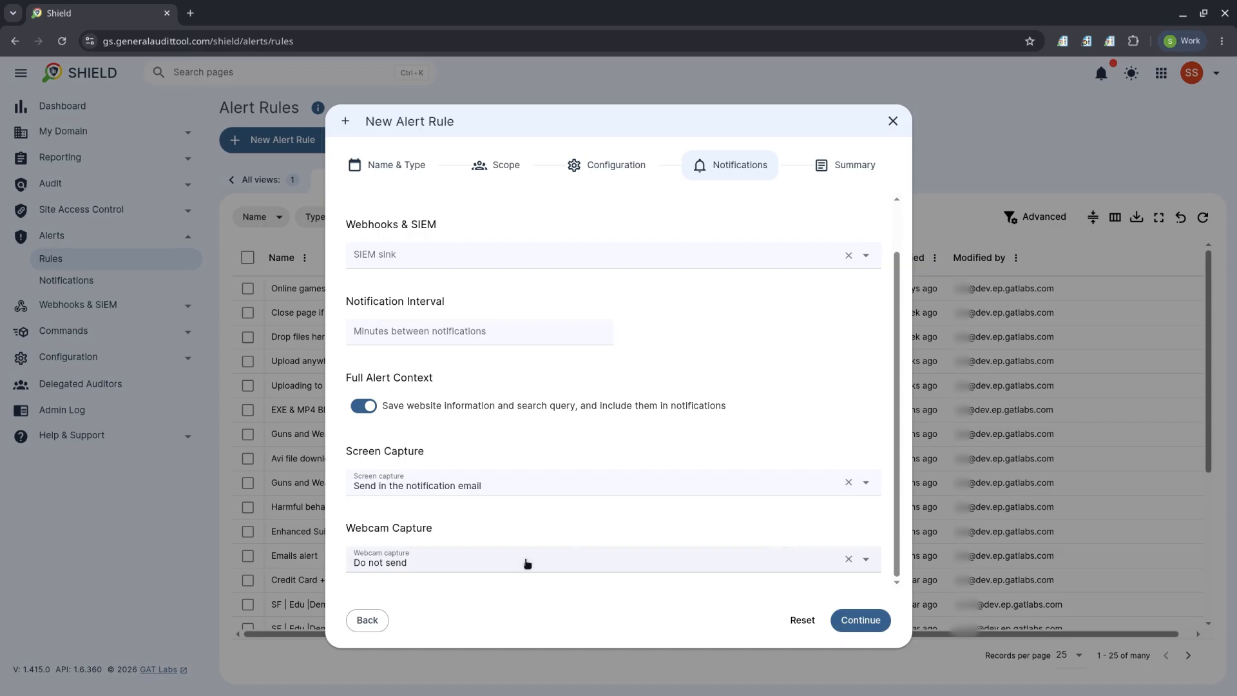
{"action": "left_click", "coordinate": [527, 564]}
{"action": "left_click", "coordinate": [522, 593]}
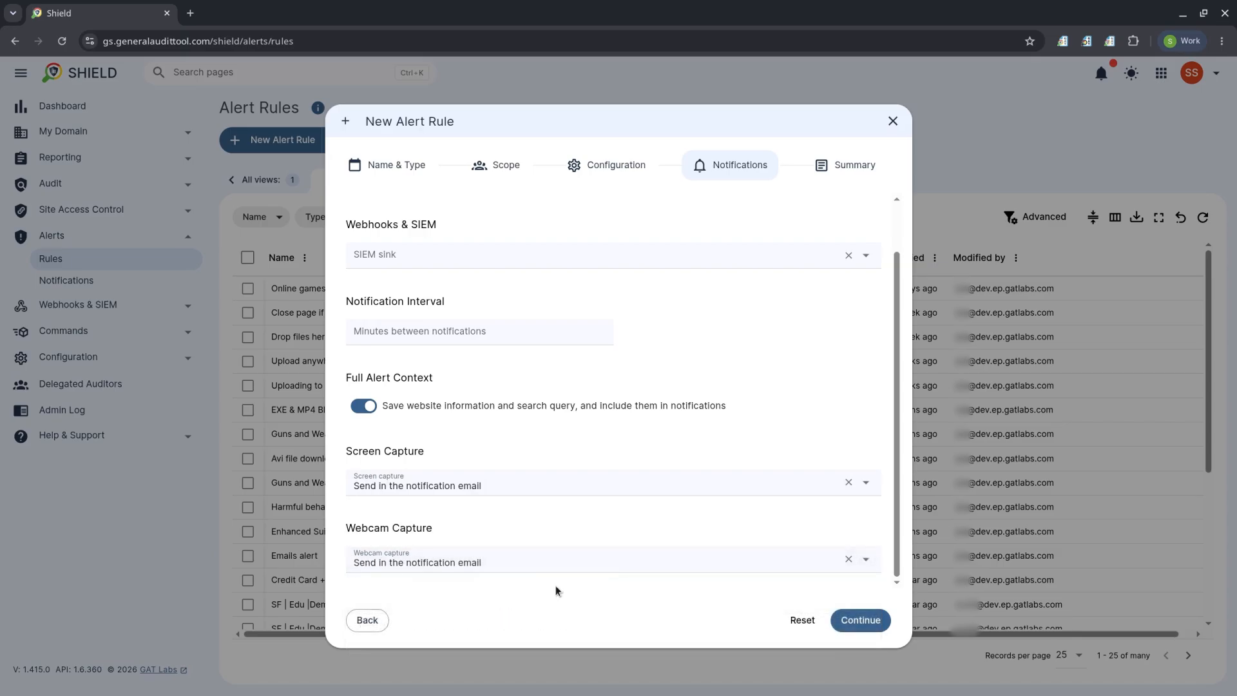
{"action": "left_click", "coordinate": [852, 625]}
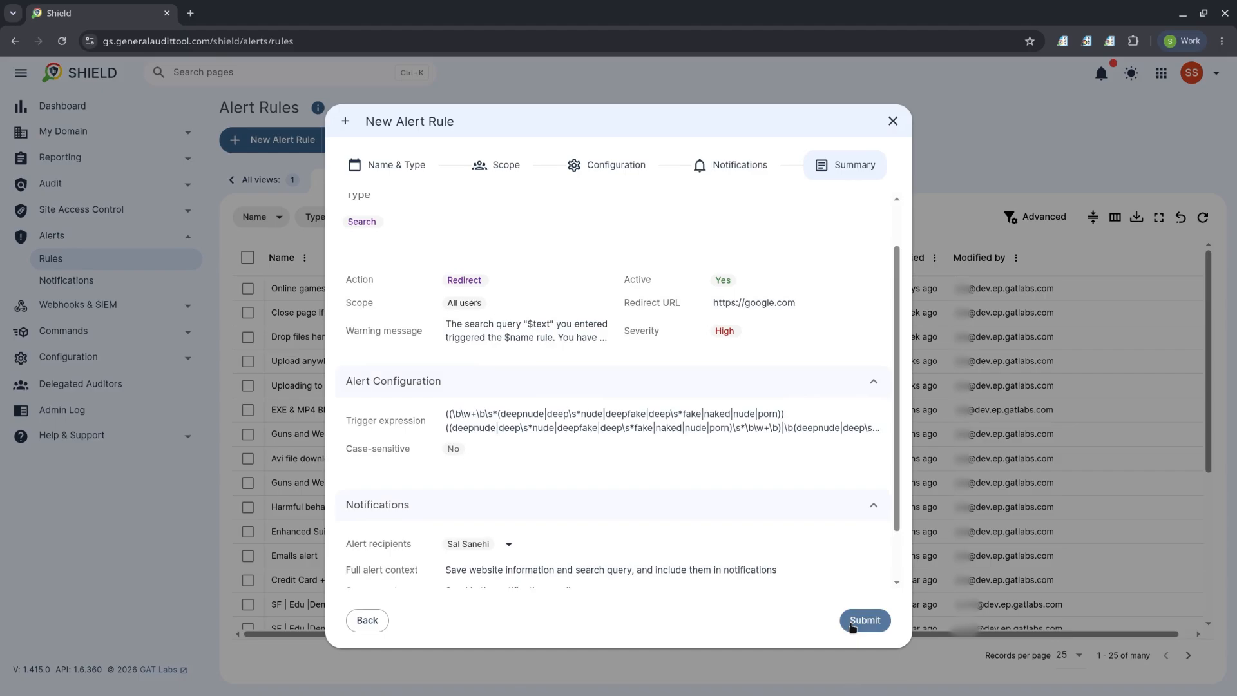
{"action": "left_click", "coordinate": [853, 621]}
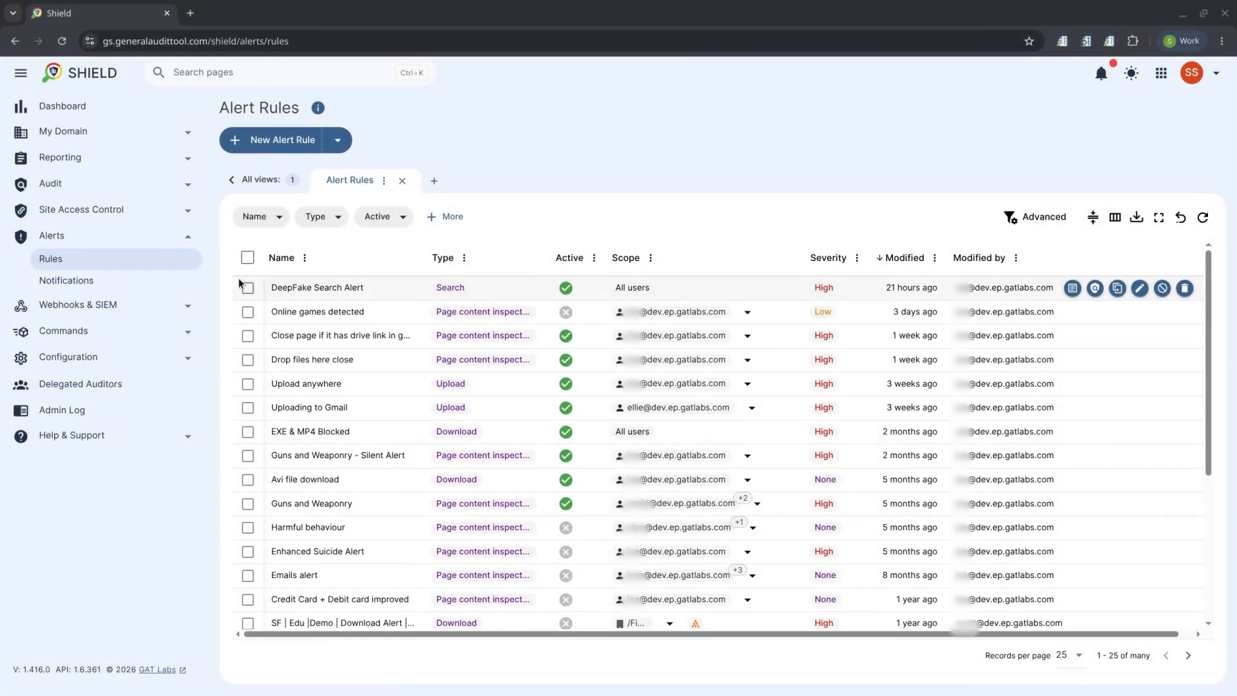
Open the details of the most recent DeepFake Search Alert notification to examine its trigger and context
{"action": "left_click", "coordinate": [155, 280]}
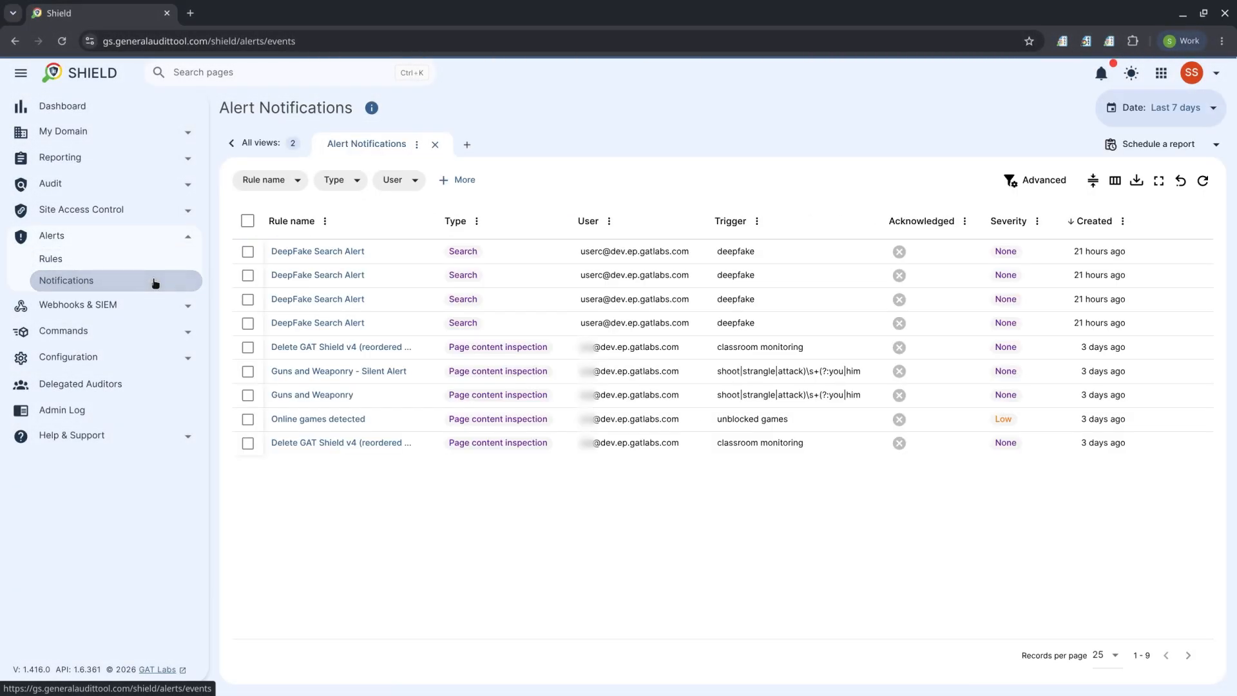
{"action": "mouse_move", "coordinate": [1129, 262]}
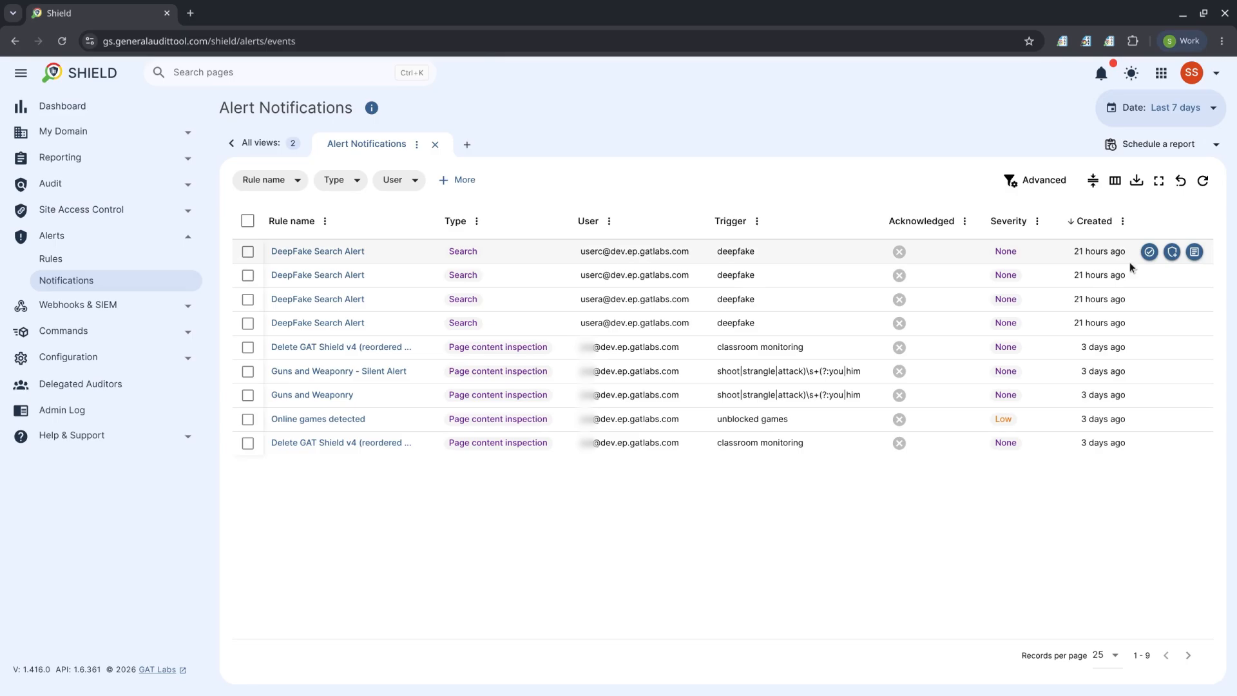
{"action": "left_click", "coordinate": [1195, 254]}
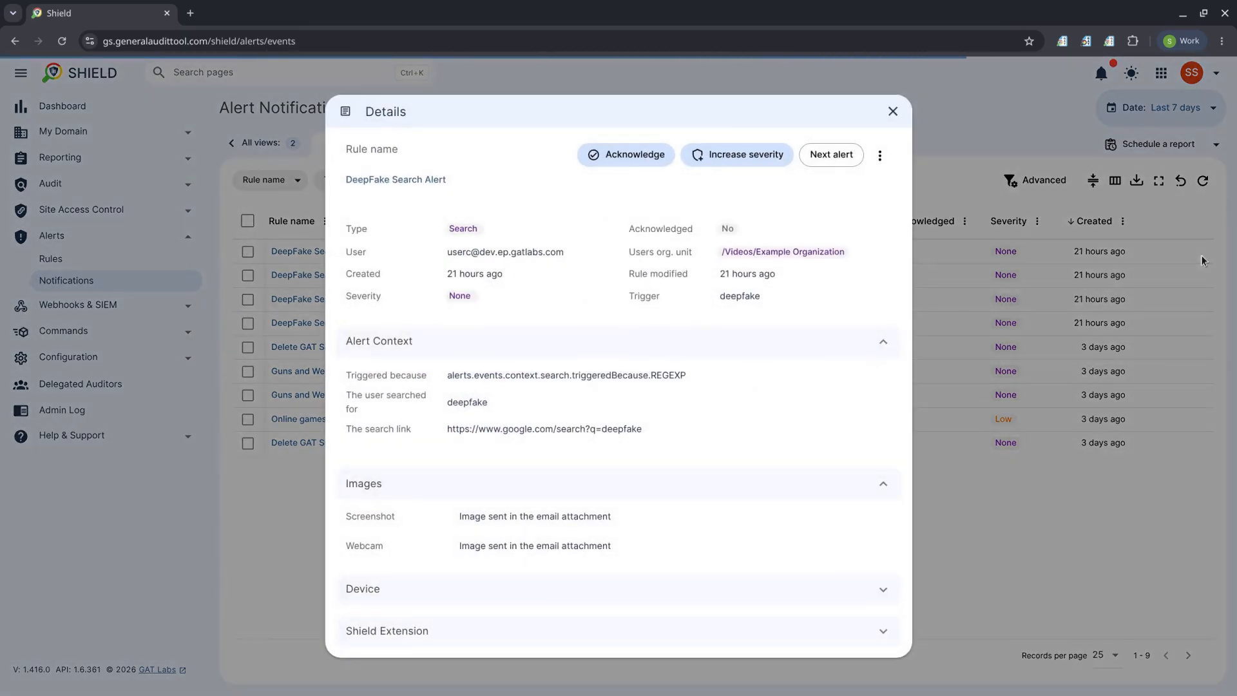